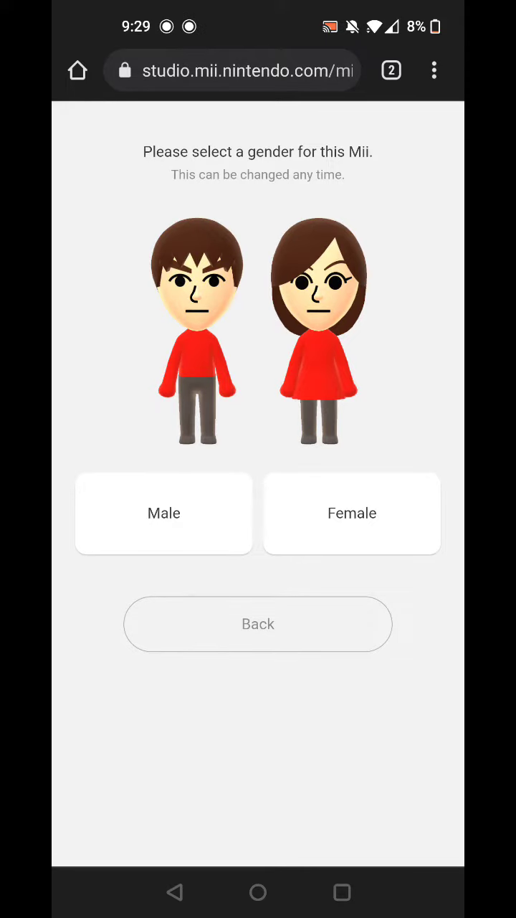
# - Choose Male to start a new Mii in the editor
pyautogui.click(131, 526)
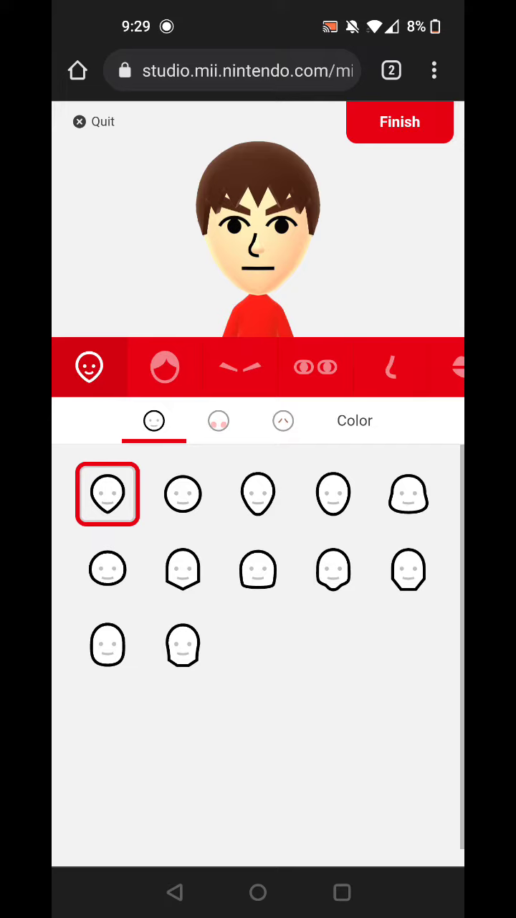
# - Give the Mii the fifth, wide square-jawed face shape with stubble beard makeup
pyautogui.click(408, 493)
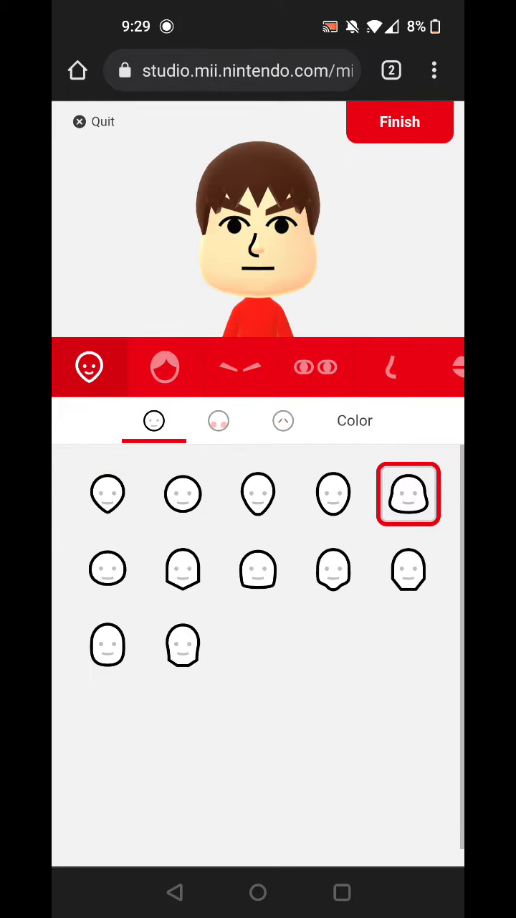
pyautogui.click(218, 420)
pyautogui.click(283, 420)
pyautogui.click(218, 420)
pyautogui.click(107, 644)
# - Give the Mii a pinker skin tone
pyautogui.click(282, 421)
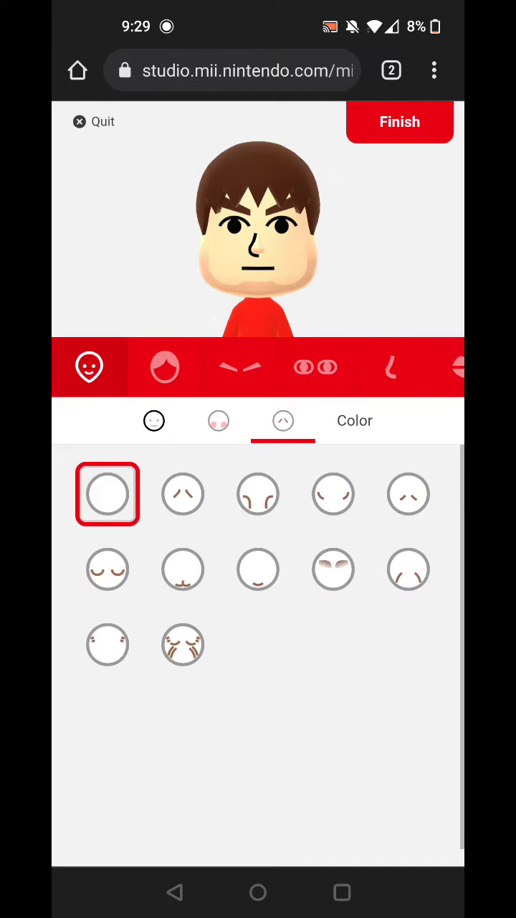
pyautogui.click(355, 421)
pyautogui.click(108, 570)
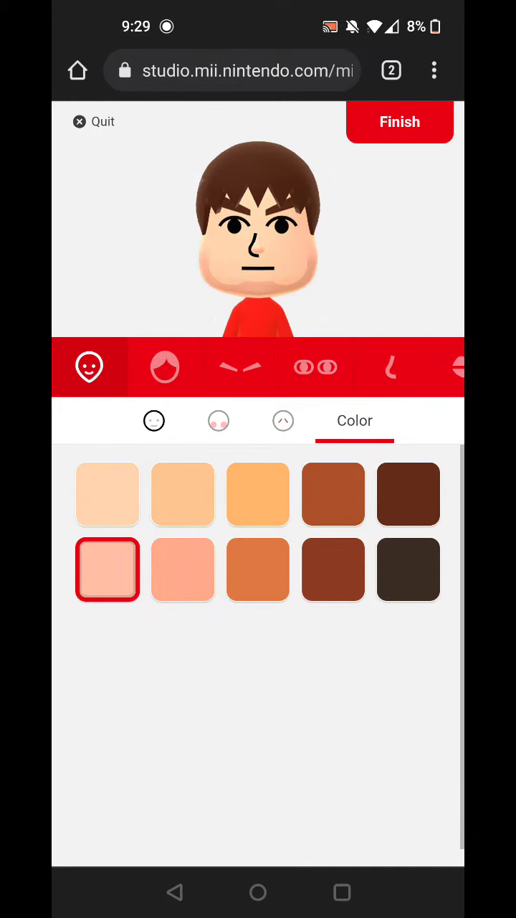
pyautogui.click(164, 367)
pyautogui.scroll(-3, 258, 645)
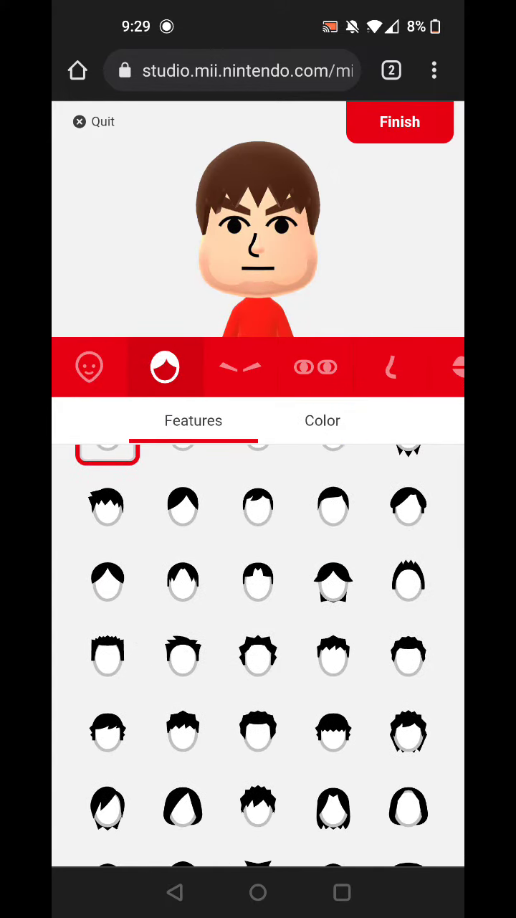
pyautogui.scroll(-5, 258, 645)
# - Give the Mii spiky brown hair and thick flat eyebrows
pyautogui.click(258, 564)
pyautogui.click(240, 367)
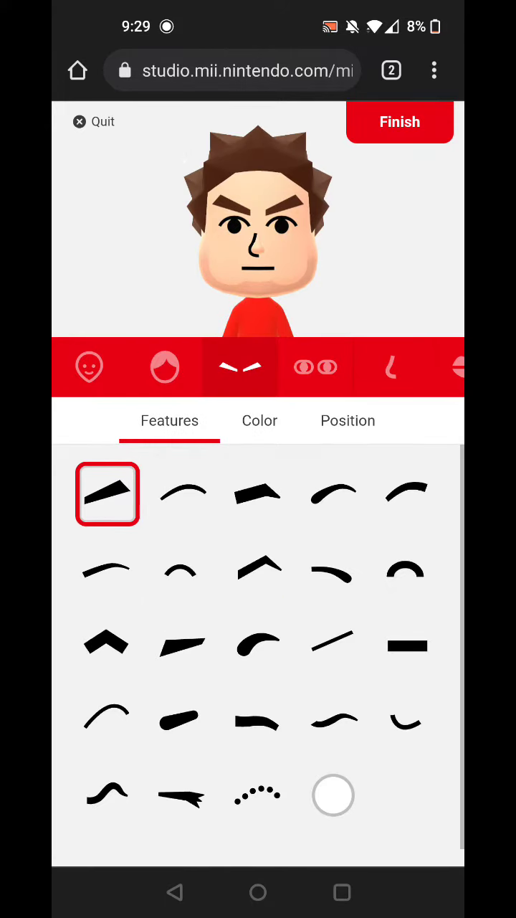
pyautogui.click(258, 494)
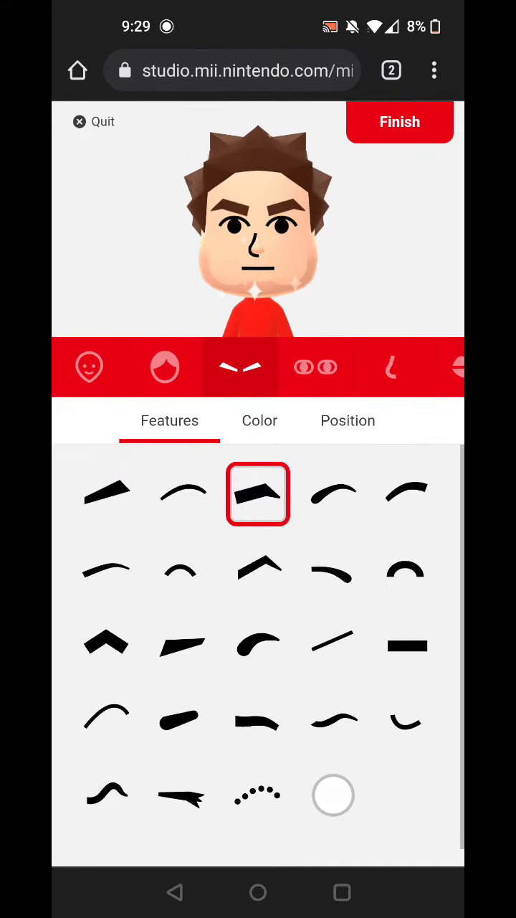
# - Enlarge the eyebrows, move them slightly closer together and raise them a little
pyautogui.click(348, 420)
pyautogui.click(408, 494)
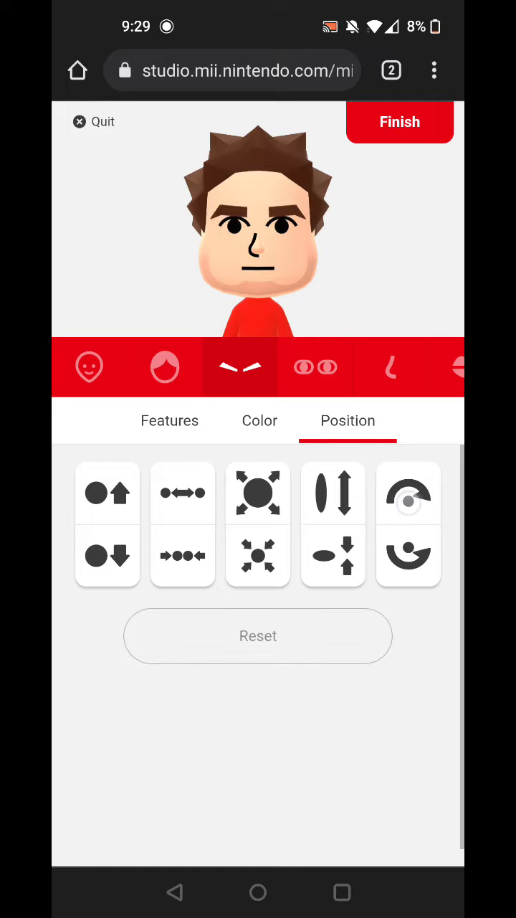
pyautogui.click(258, 494)
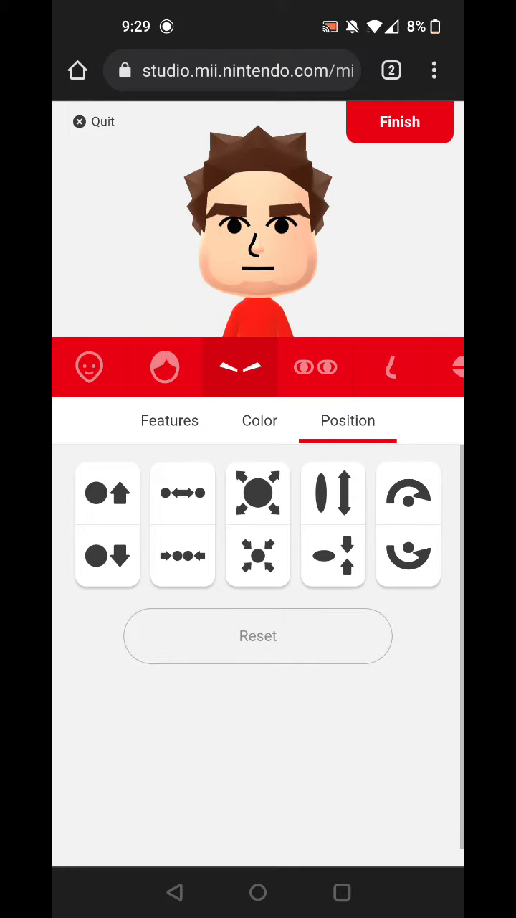
pyautogui.click(183, 555)
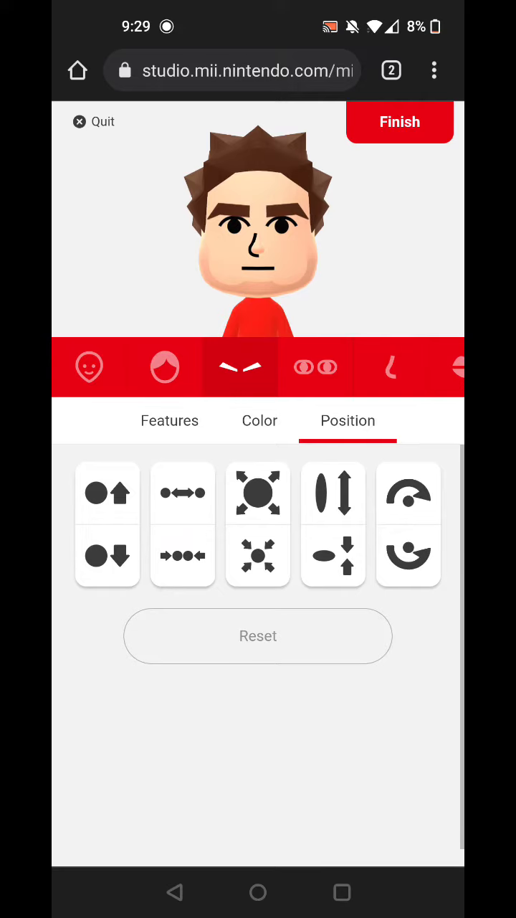
pyautogui.click(107, 494)
# - Choose round brown eyes, then shrink them and move them closer together
pyautogui.click(316, 367)
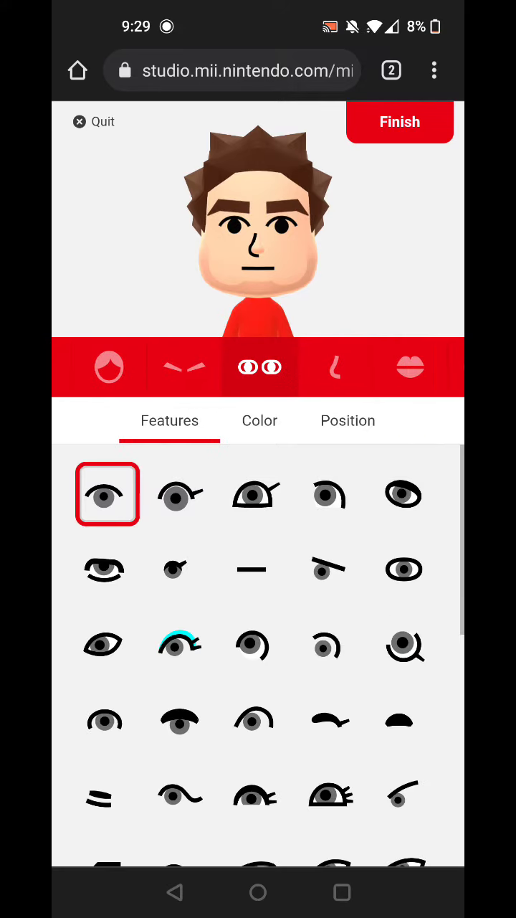
pyautogui.scroll(-5, 258, 645)
pyautogui.click(183, 710)
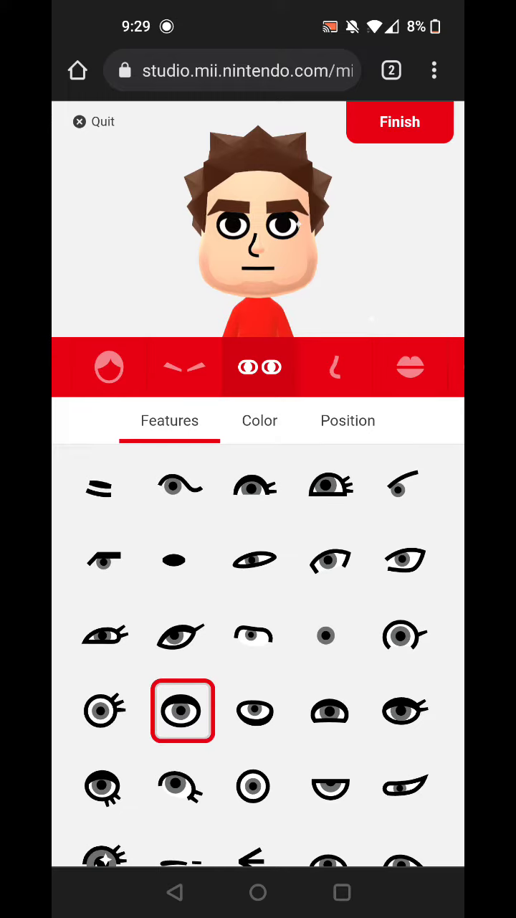
pyautogui.click(259, 420)
pyautogui.click(256, 492)
pyautogui.click(337, 420)
pyautogui.click(257, 557)
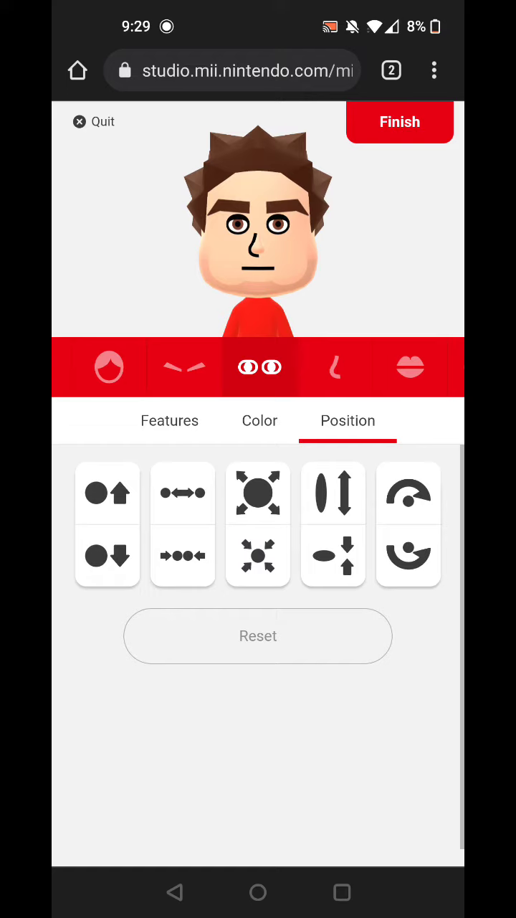
pyautogui.click(183, 556)
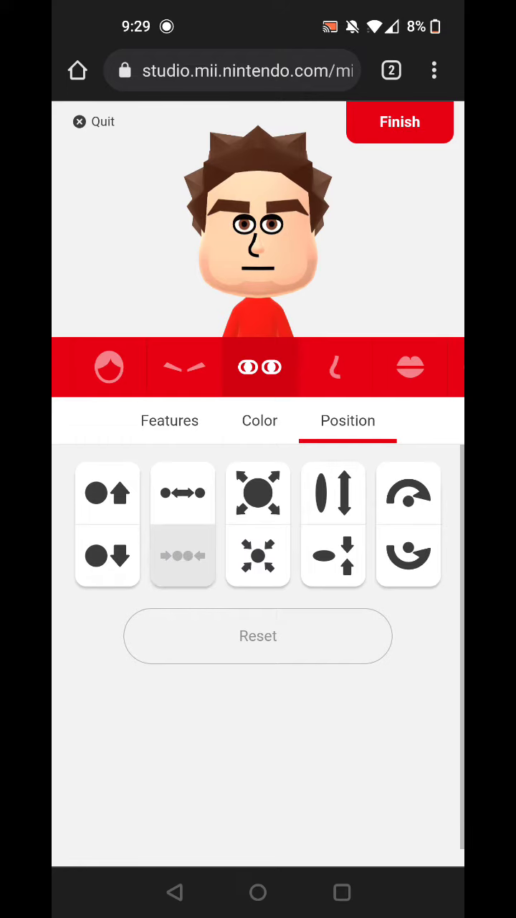
# - Give the Mii a large rounded nose, enlarged and moved up
pyautogui.click(336, 367)
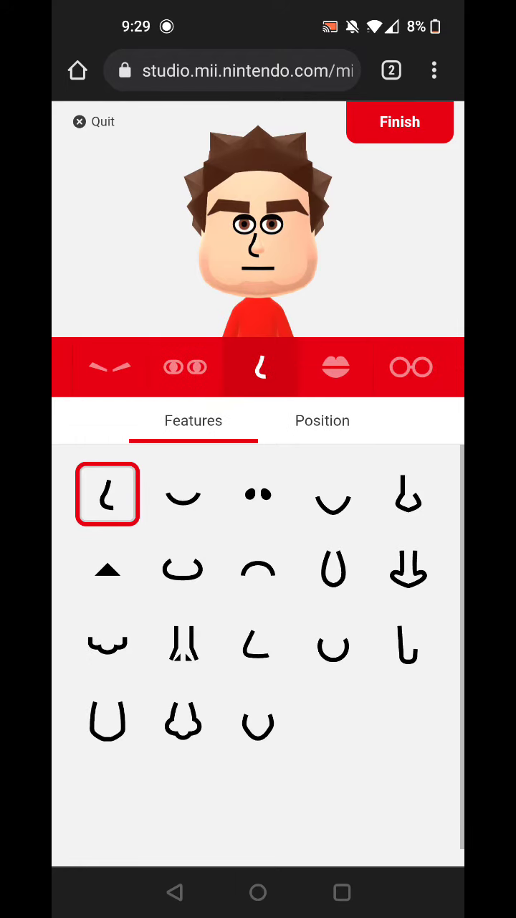
pyautogui.click(182, 565)
pyautogui.click(316, 423)
pyautogui.click(295, 493)
pyautogui.click(215, 488)
# - Choose a wide smiling mouth and enlarge it by two steps
pyautogui.click(335, 367)
pyautogui.click(333, 494)
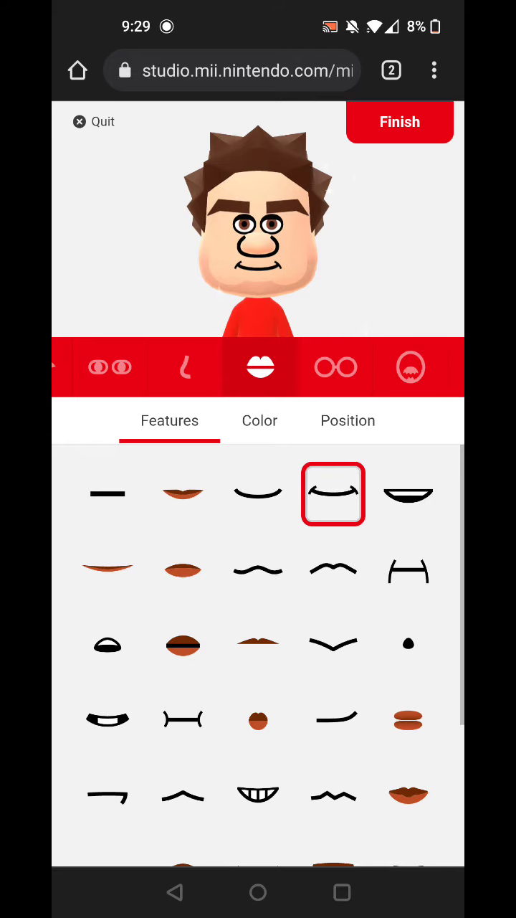
pyautogui.click(308, 423)
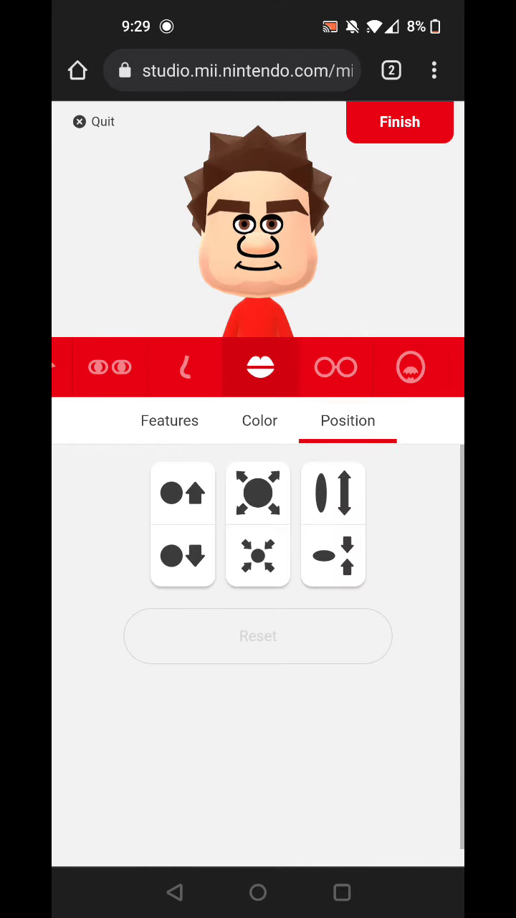
pyautogui.click(258, 494)
pyautogui.click(257, 493)
pyautogui.hscroll(5, 258, 367)
# - Set height and weight to maximum, then finish the Mii and save it
pyautogui.click(280, 382)
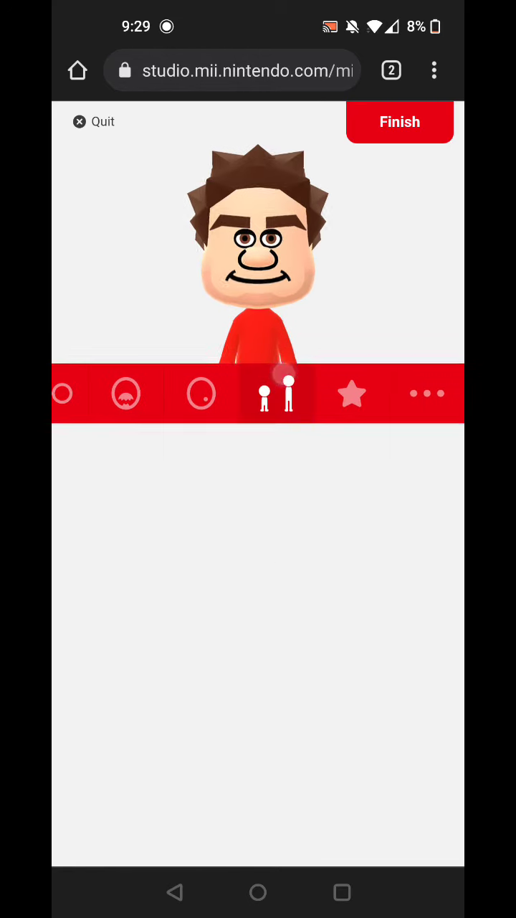
pyautogui.moveTo(421, 429); pyautogui.dragTo(421, 385)
pyautogui.moveTo(255, 752); pyautogui.dragTo(355, 753)
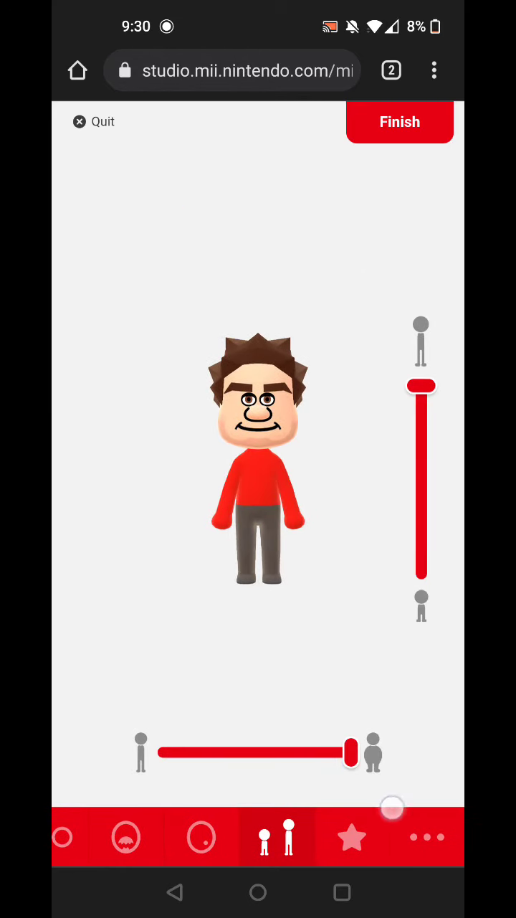
pyautogui.click(351, 836)
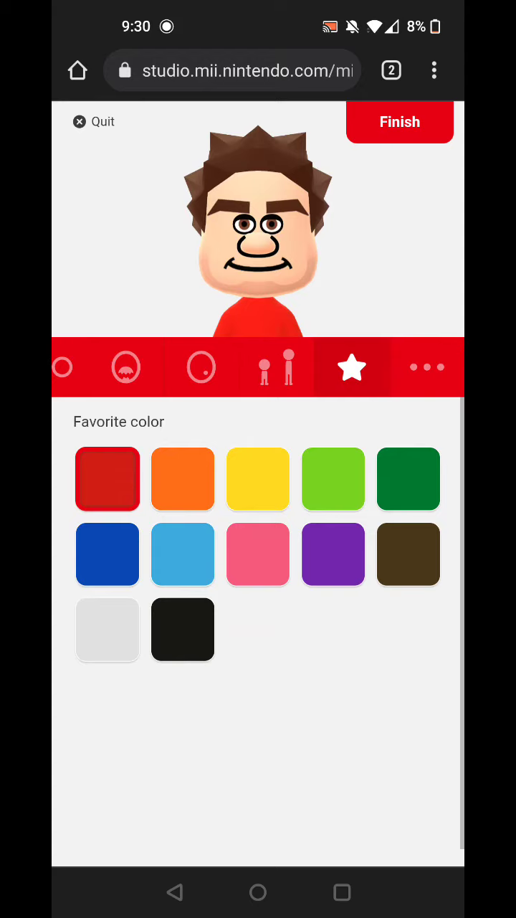
pyautogui.click(427, 367)
pyautogui.click(400, 122)
pyautogui.click(258, 519)
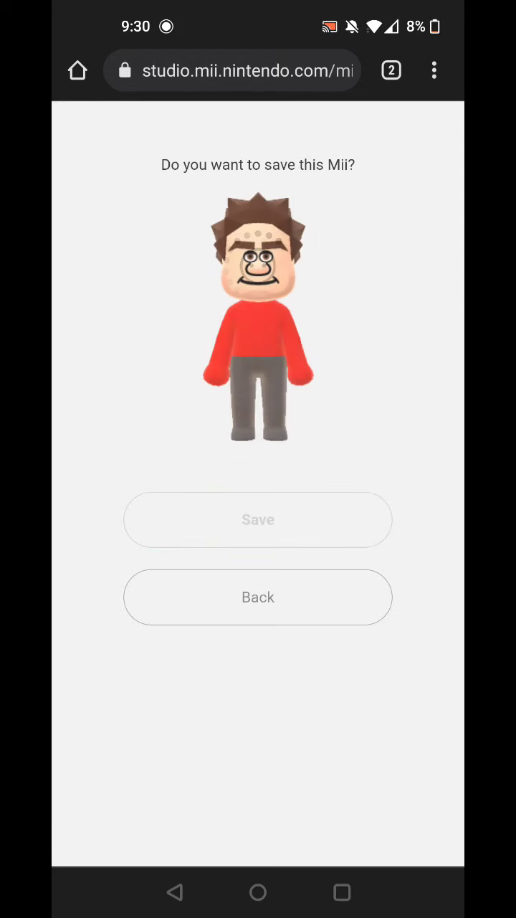